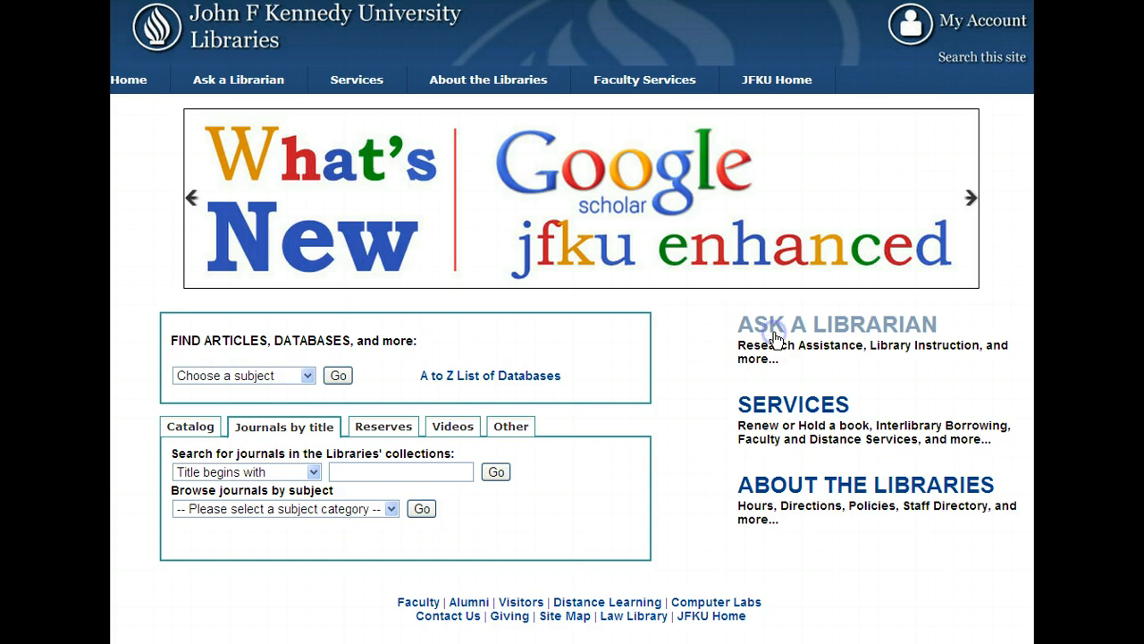
# Step: Open the Searchpath library tutorial from Ask a Librarian, enter as a return user and go to the choosing a topic module
pyautogui.click(773, 331)
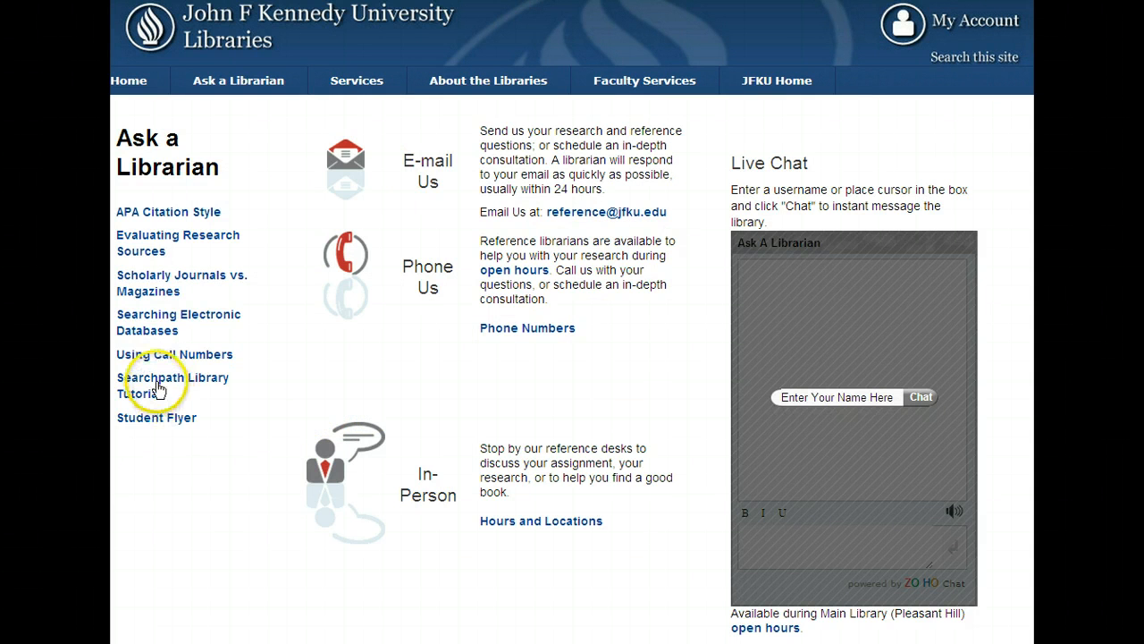
pyautogui.click(159, 390)
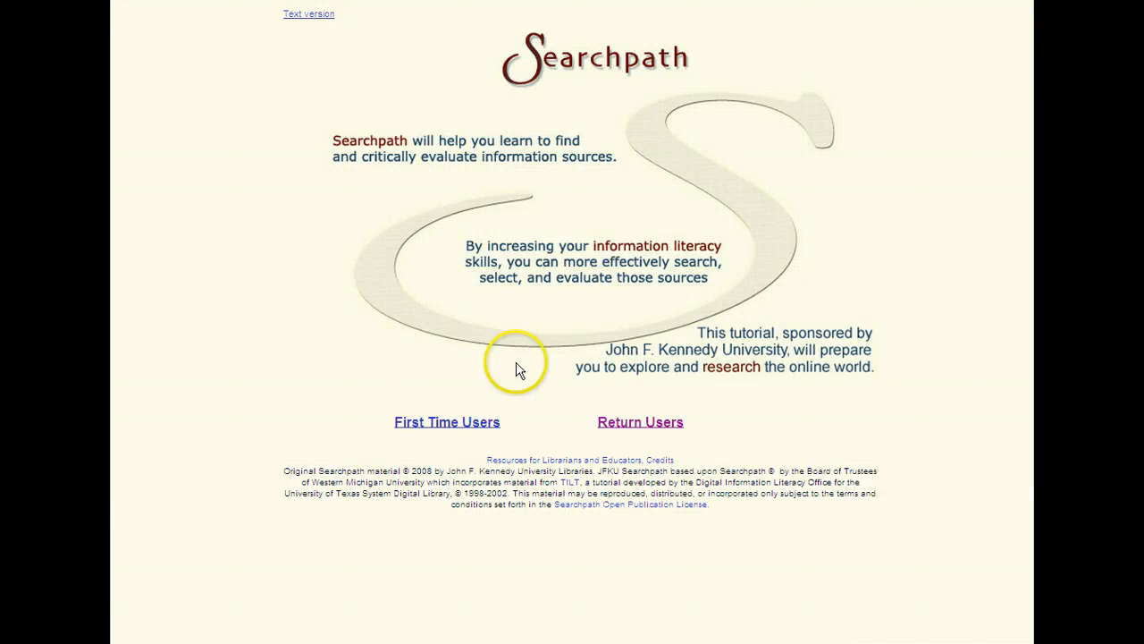
pyautogui.click(646, 430)
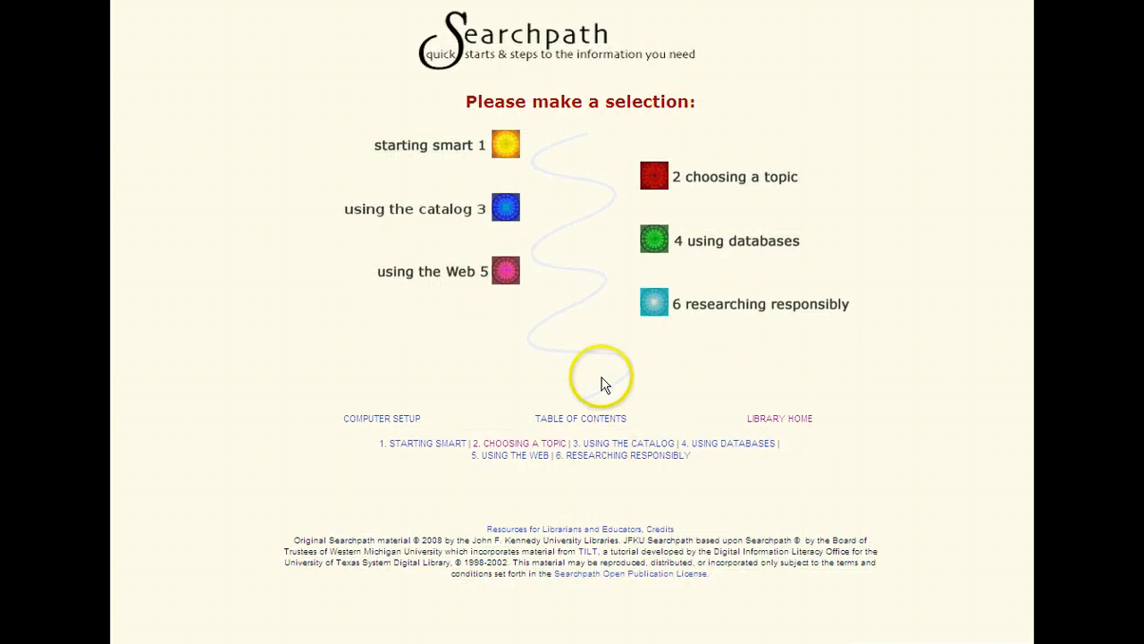
pyautogui.click(716, 184)
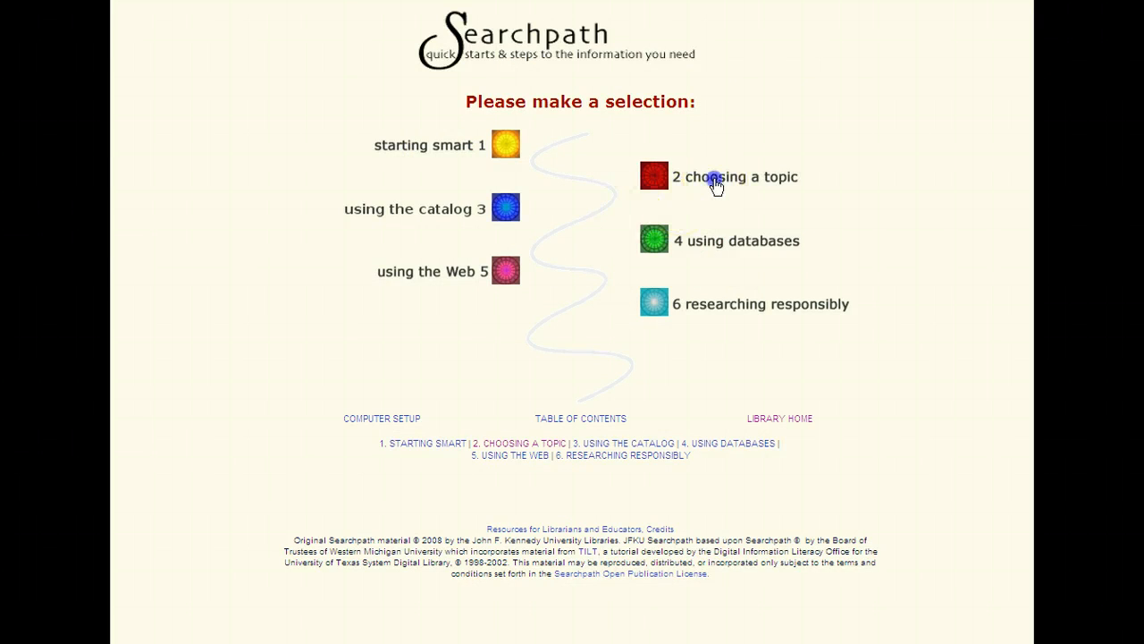
pyautogui.moveTo(334, 196); pyautogui.dragTo(708, 197)
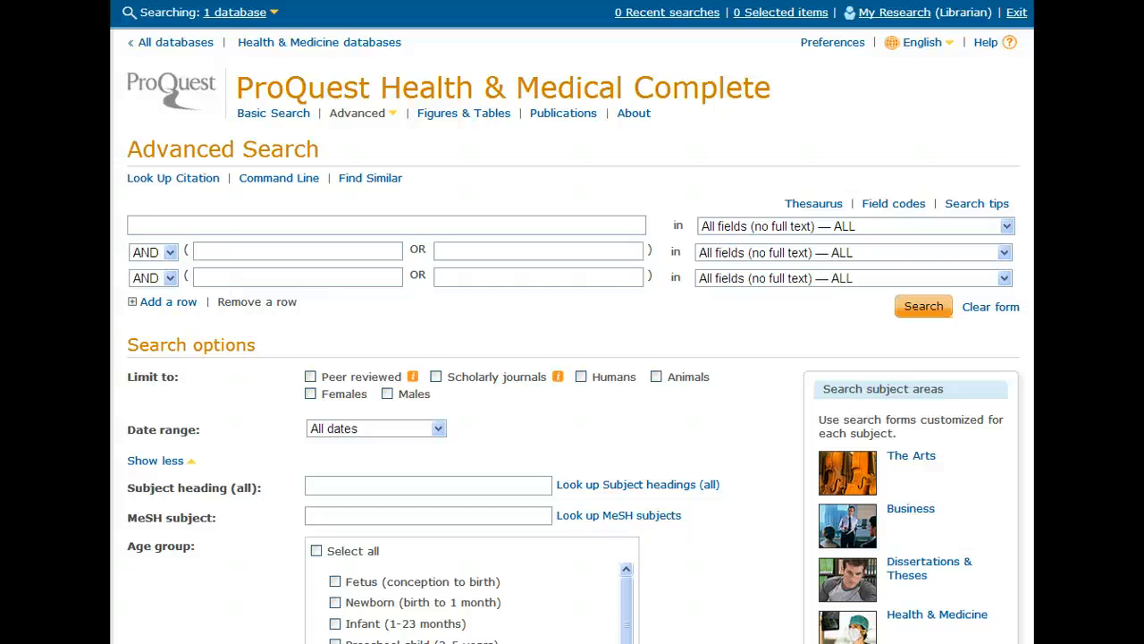
# Step: Open the thesaurus list from the advanced search form and choose the MeSH 2012 Thesaurus
pyautogui.click(822, 207)
pyautogui.moveTo(233, 2); pyautogui.dragTo(469, 16)
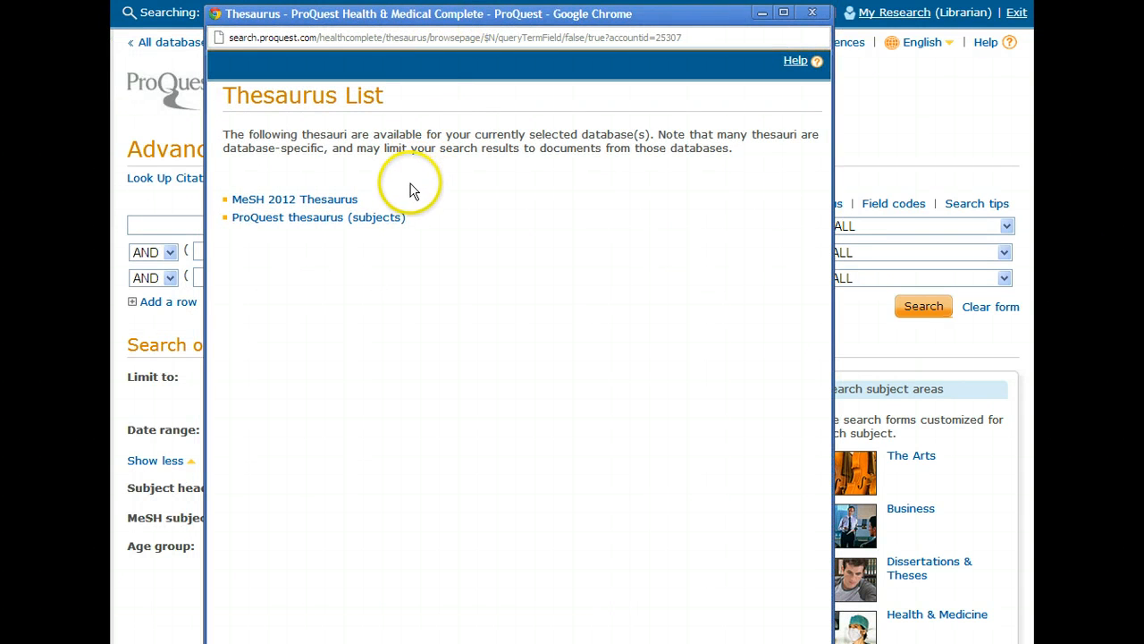
pyautogui.click(310, 204)
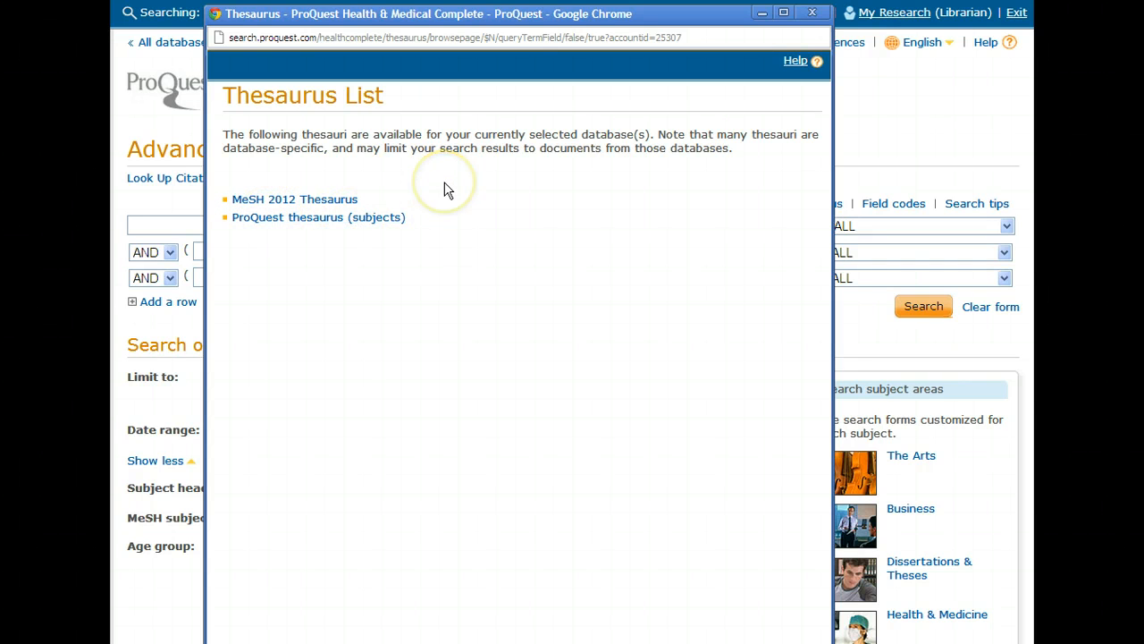
pyautogui.click(250, 185)
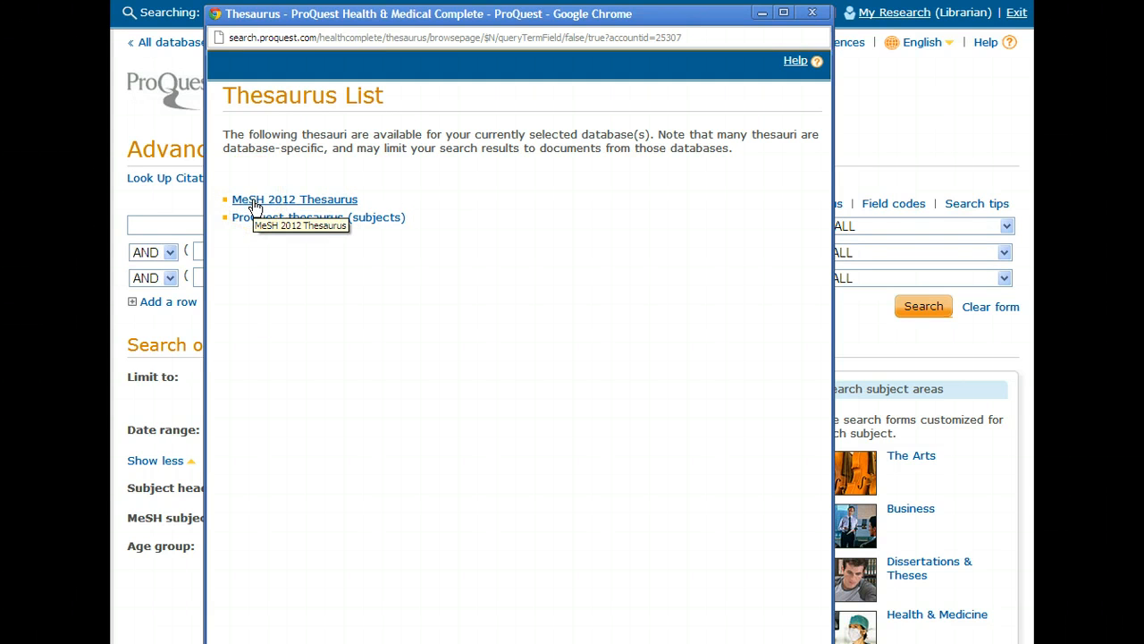
pyautogui.click(254, 202)
pyautogui.click(729, 223)
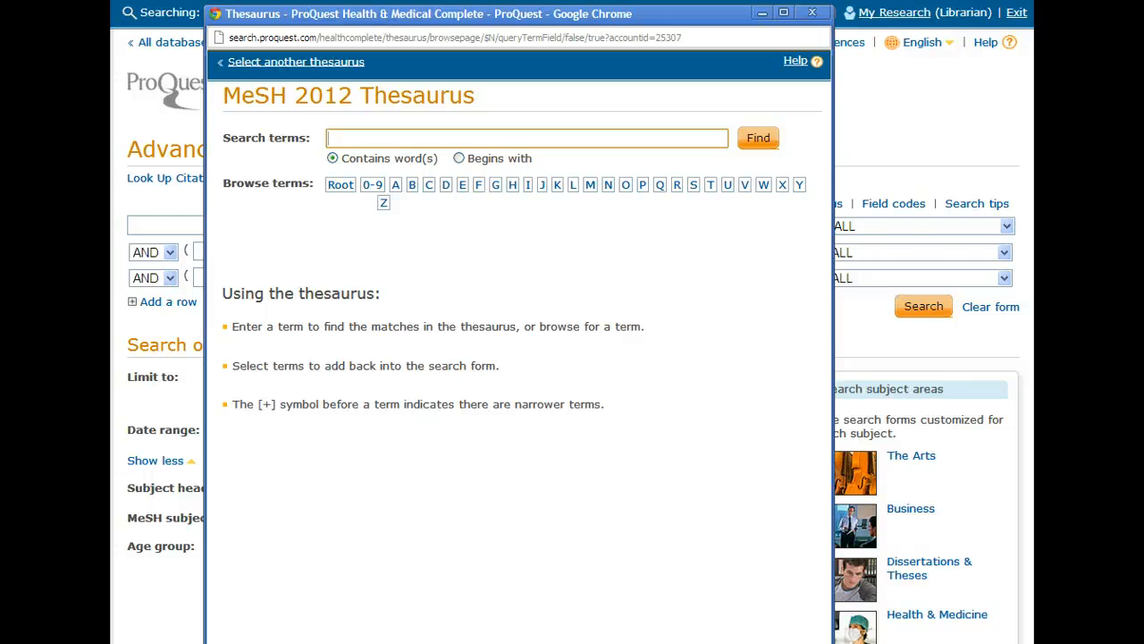
# Step: Search the MeSH 2012 Thesaurus for terms containing "health literacy"
pyautogui.click(340, 138)
pyautogui.write('health literacy')
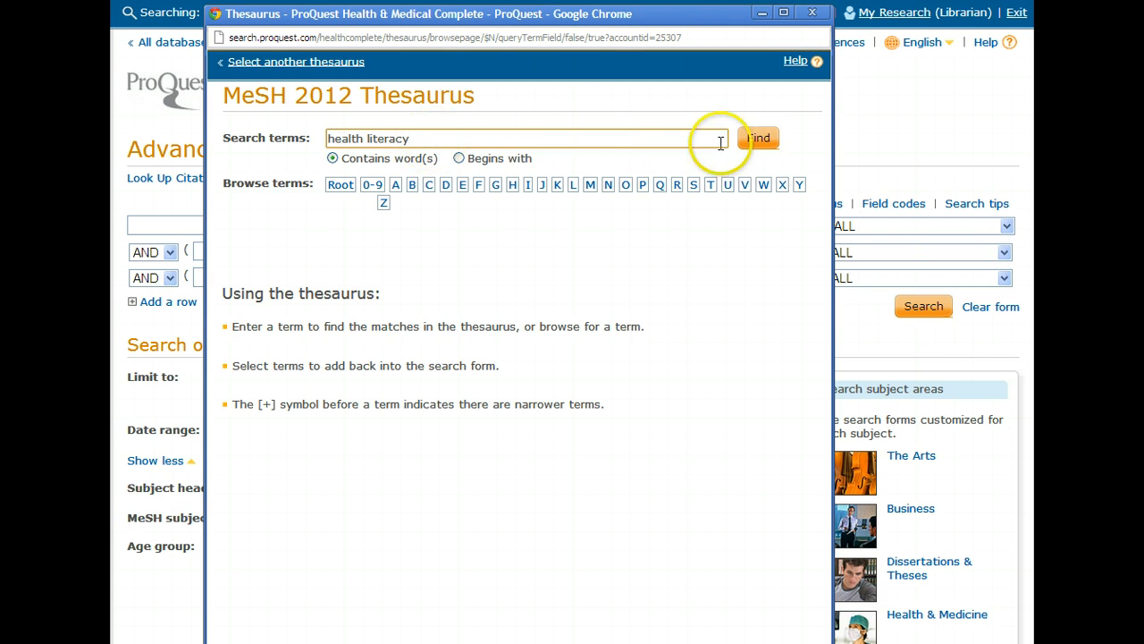
pyautogui.click(756, 145)
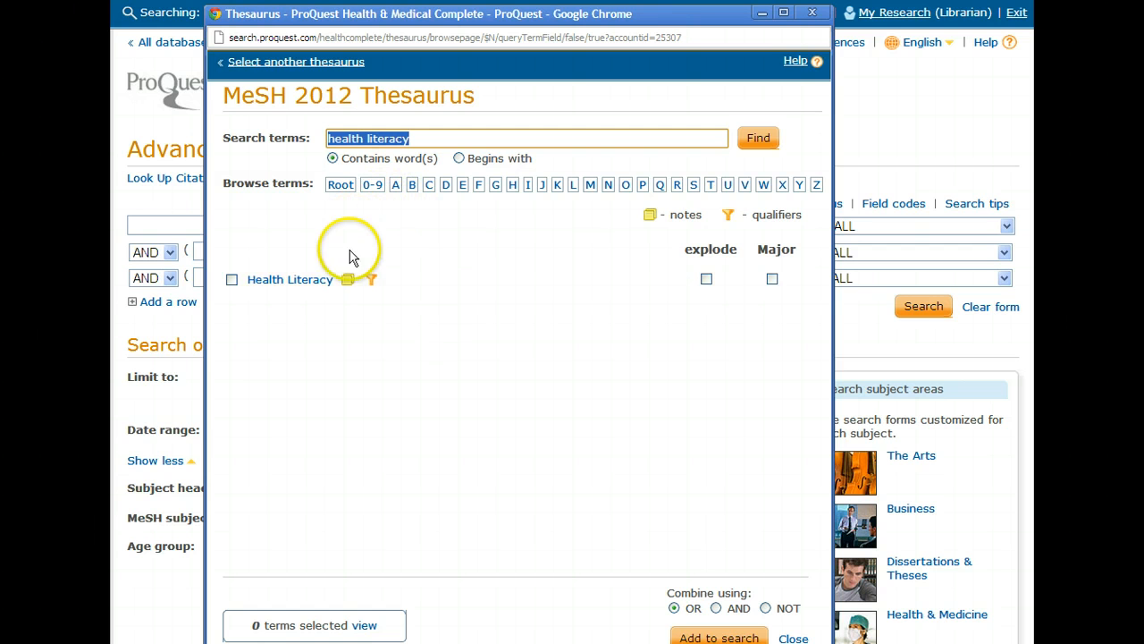
# Step: Show the notes for Health Literacy and select that term with explode, plus the related term Patient Education as Topic
pyautogui.click(349, 279)
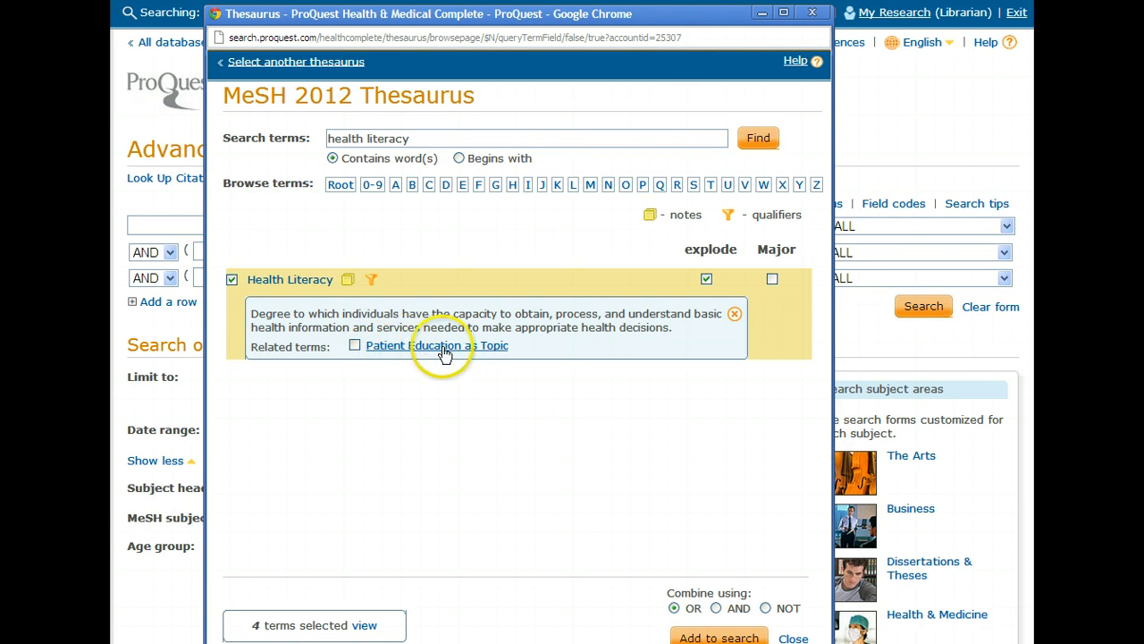
pyautogui.click(356, 346)
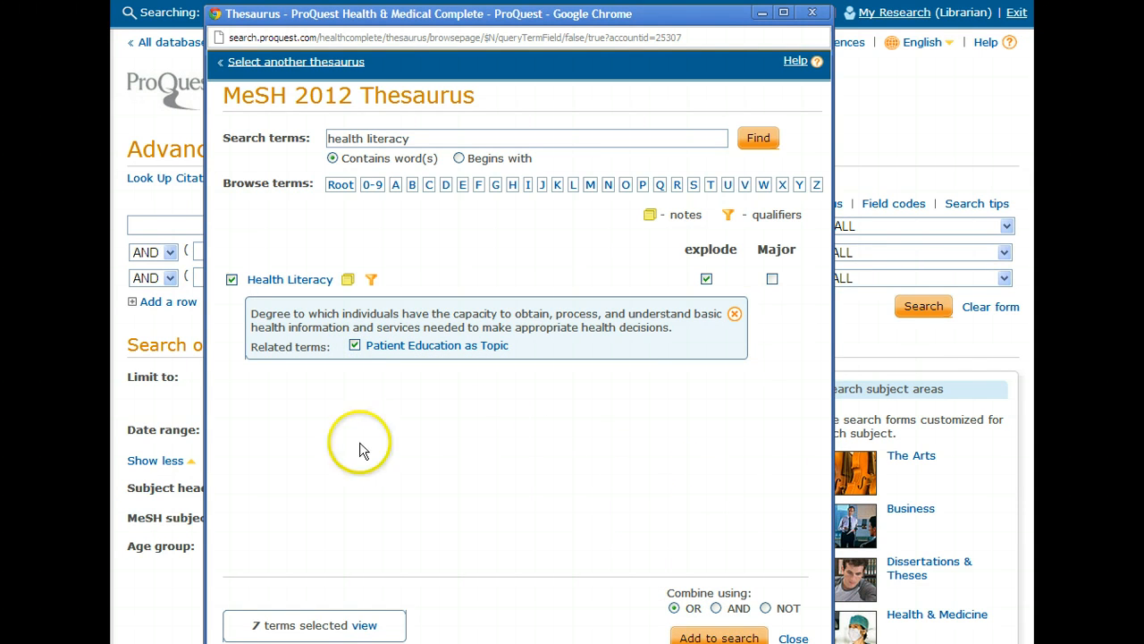
# Step: Open the Health Literacy hierarchy and select Preventive Health Services under Community Health Services, leaving explode off
pyautogui.click(266, 282)
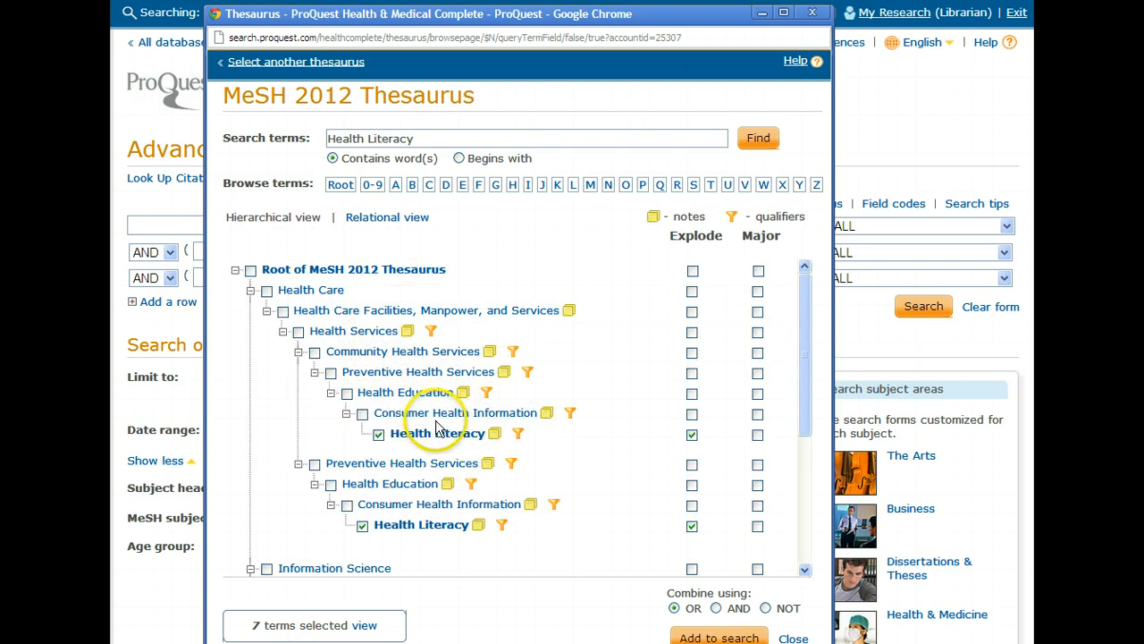
pyautogui.scroll(-1, 420, 398)
pyautogui.scroll(1, 416, 402)
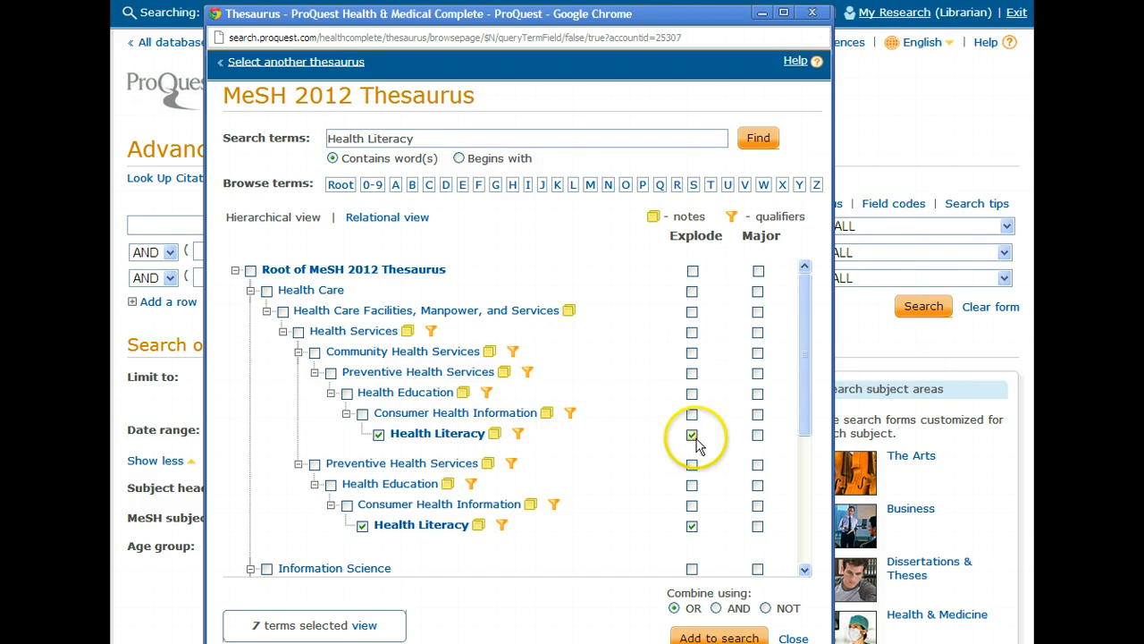
pyautogui.click(692, 373)
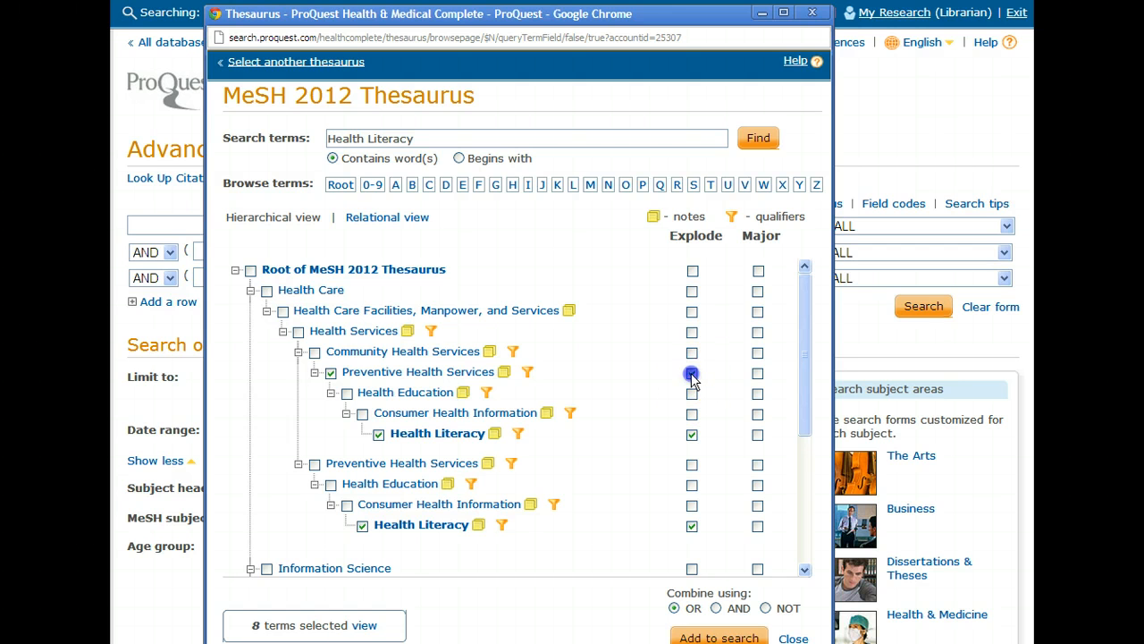
pyautogui.click(691, 373)
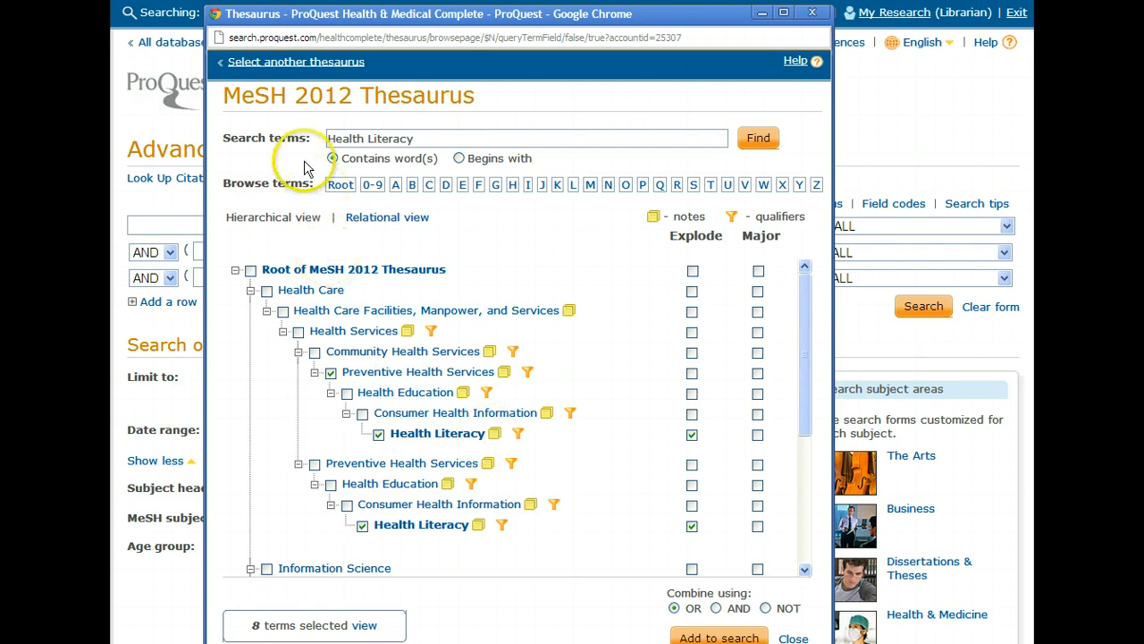
# Step: Replace the thesaurus search term with "Latino" and run the search
pyautogui.click(429, 143)
pyautogui.moveTo(429, 143); pyautogui.dragTo(328, 140)
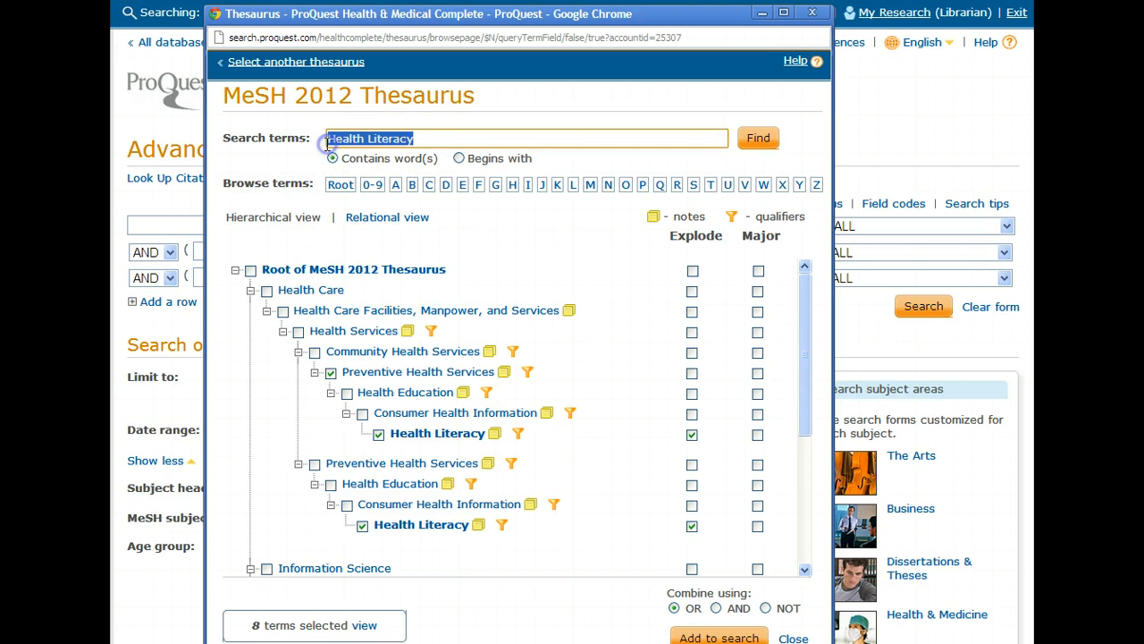
pyautogui.press('BackSpace')
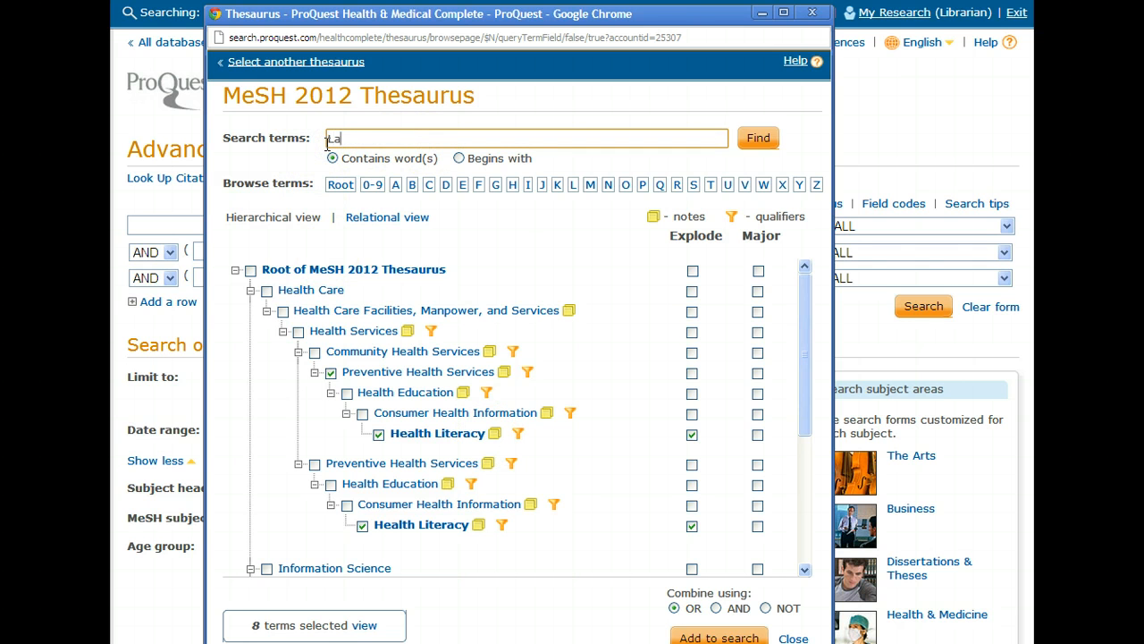
pyautogui.click(757, 139)
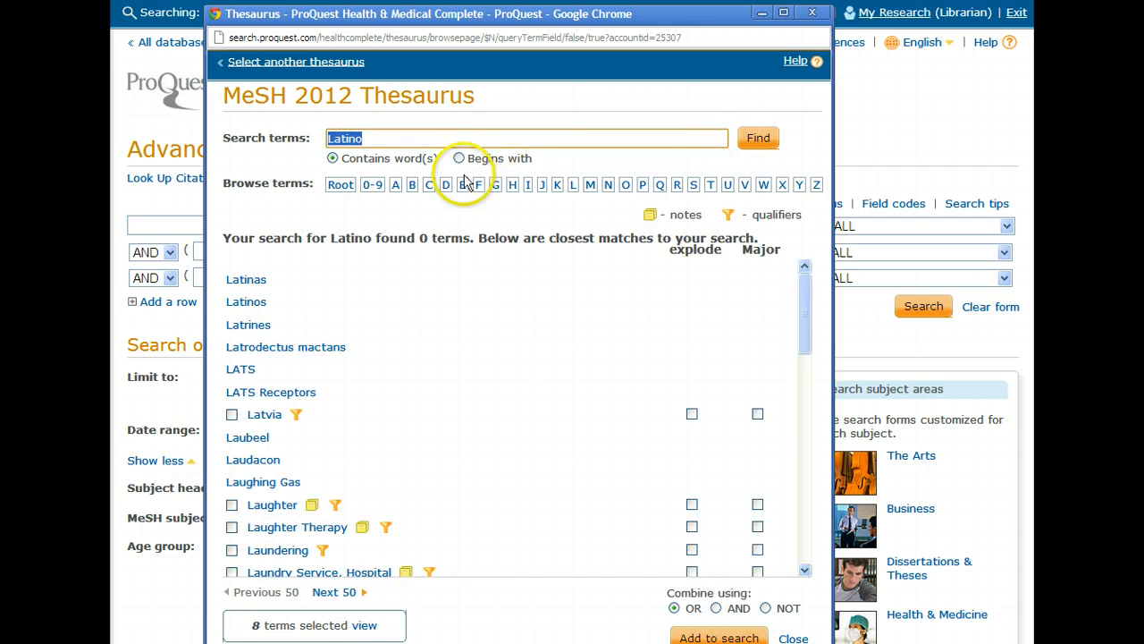
# Step: Open the Latinos entry and select its preferred term, Hispanic Americans, with explode
pyautogui.click(249, 306)
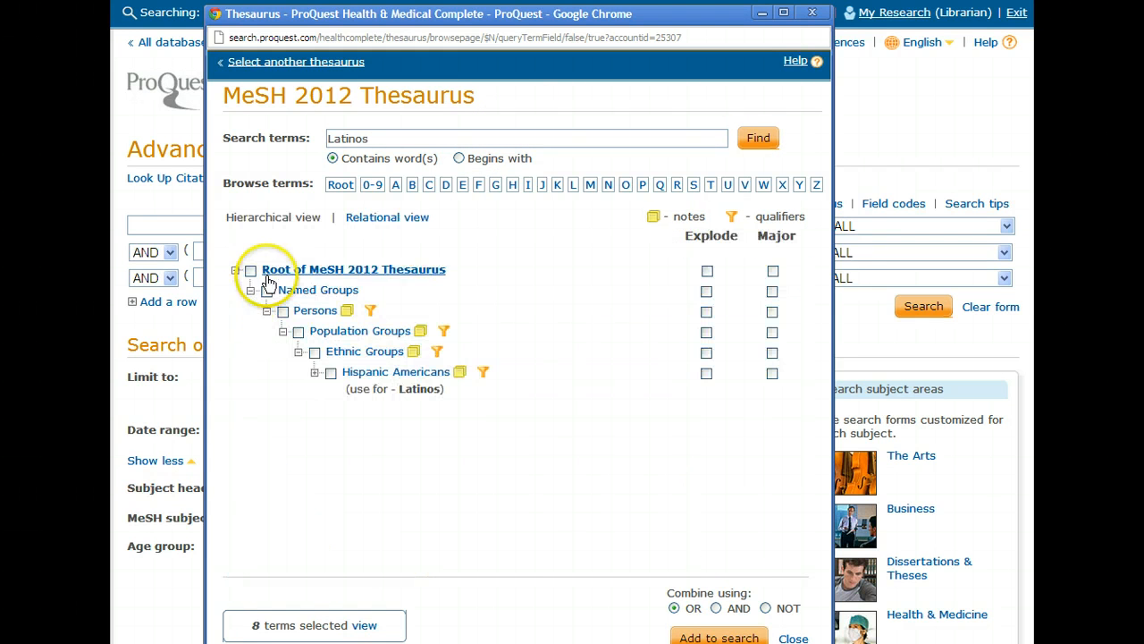
pyautogui.moveTo(345, 388); pyautogui.dragTo(447, 389)
pyautogui.click(331, 373)
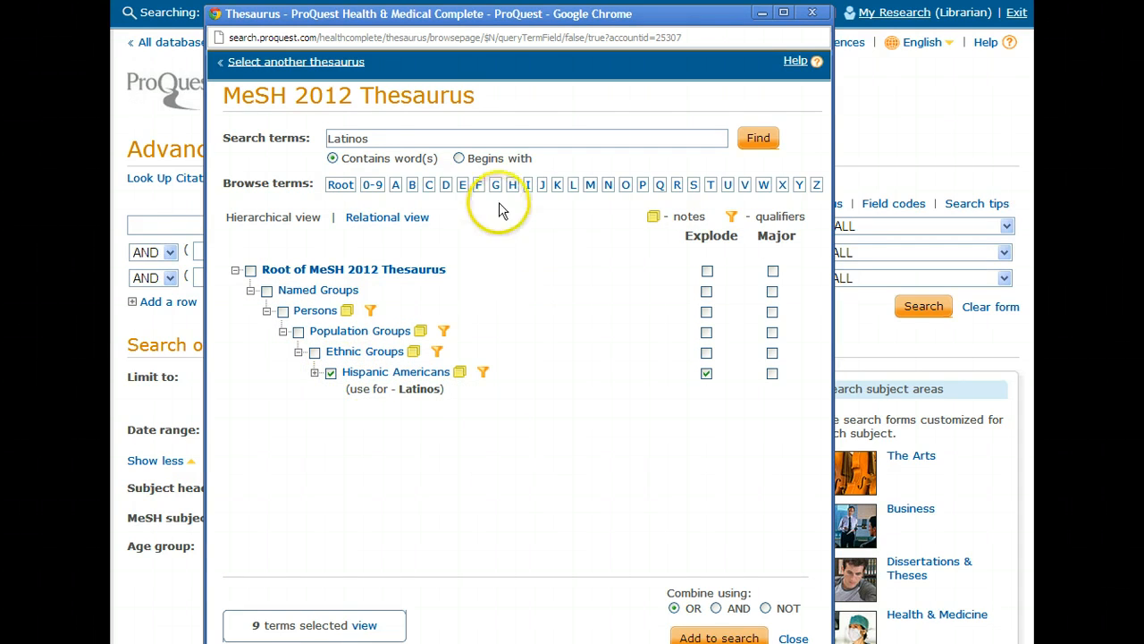
# Step: Search the thesaurus for "health outcomes" and look through the closest matches
pyautogui.moveTo(447, 137); pyautogui.dragTo(306, 140)
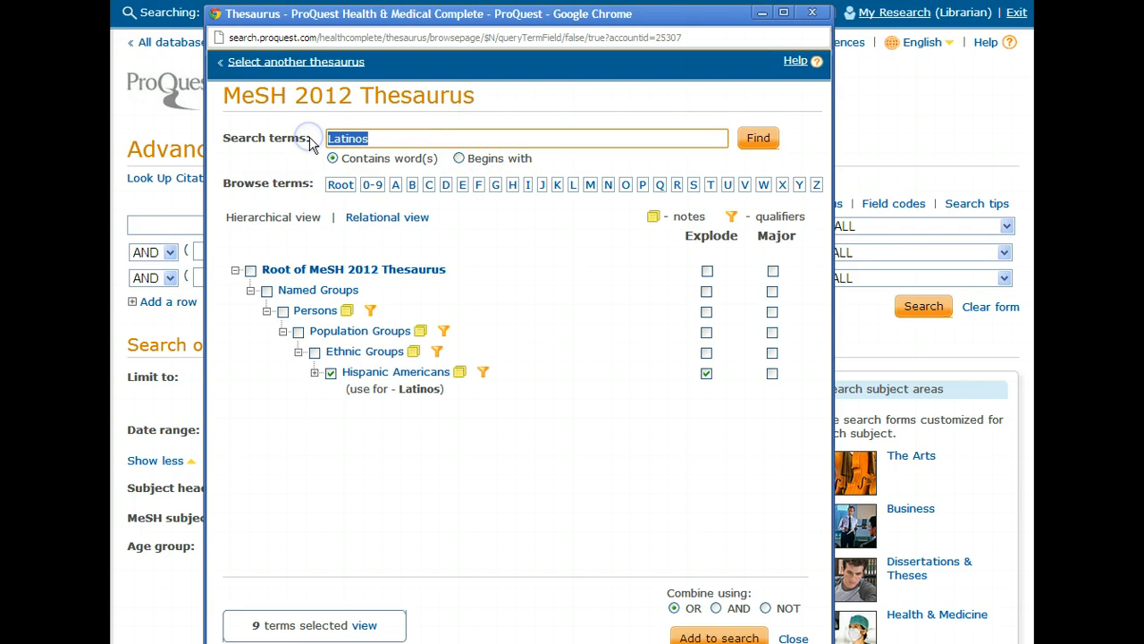
pyautogui.press('BackSpace')
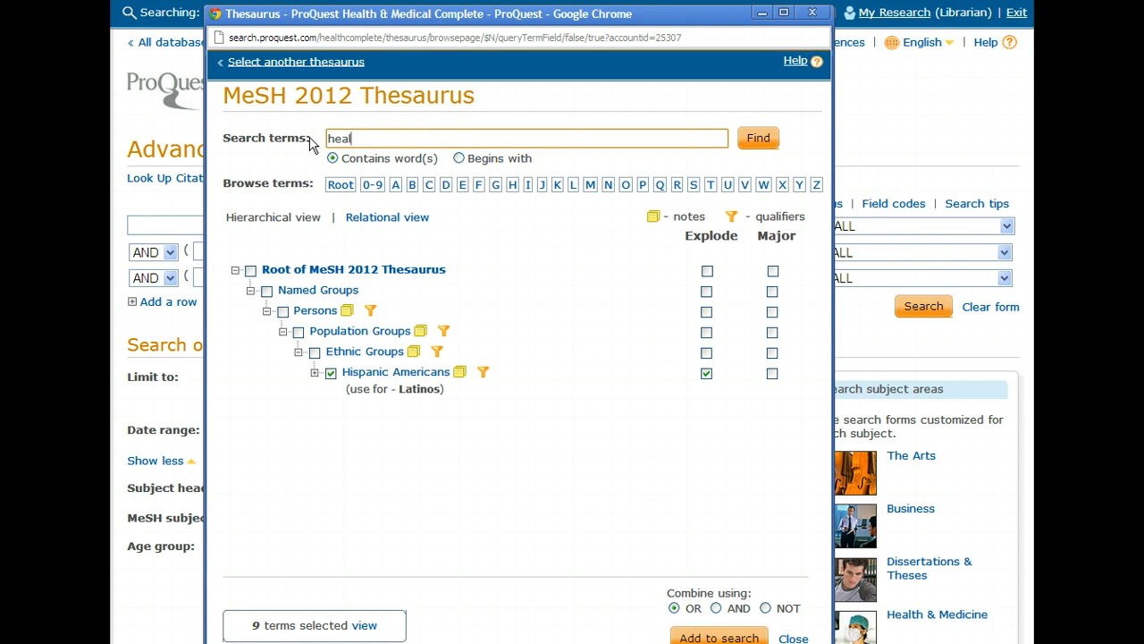
pyautogui.click(761, 140)
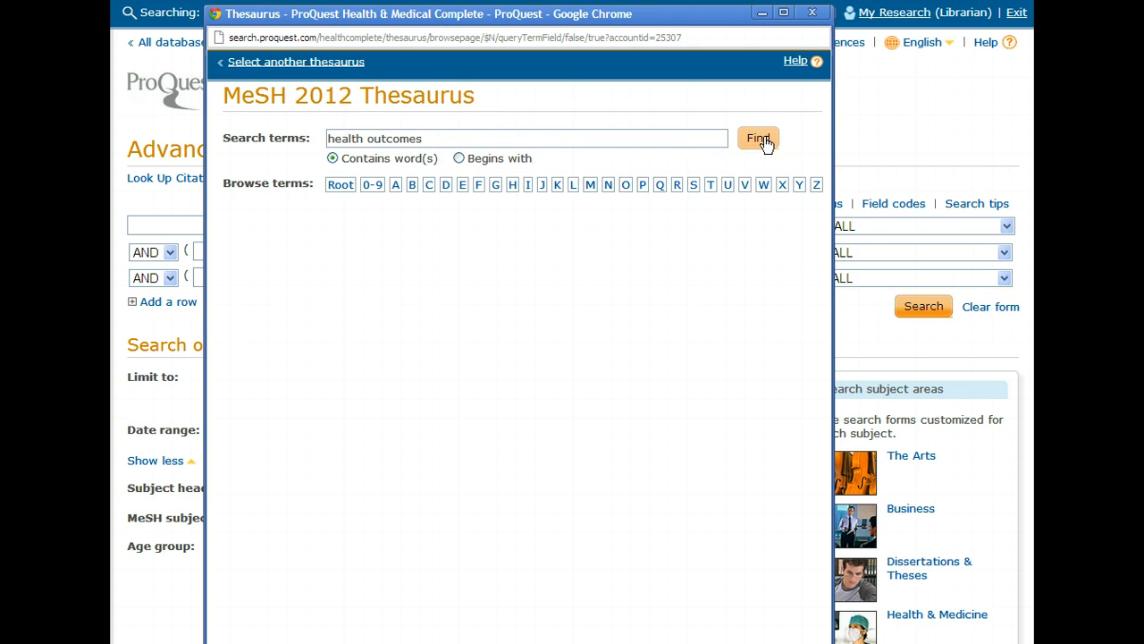
pyautogui.scroll(-4, 548, 329)
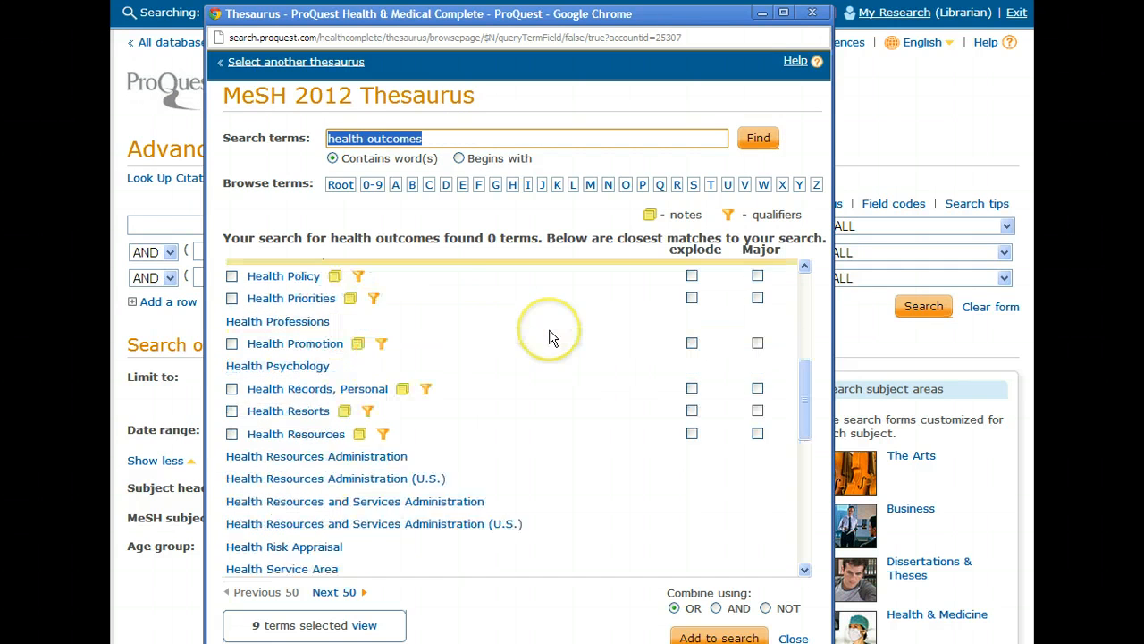
pyautogui.scroll(-2, 549, 338)
# Step: Shorten the thesaurus search to "outcomes" and open the Assessment, Outcomes entry from the matches
pyautogui.moveTo(367, 138); pyautogui.dragTo(326, 138)
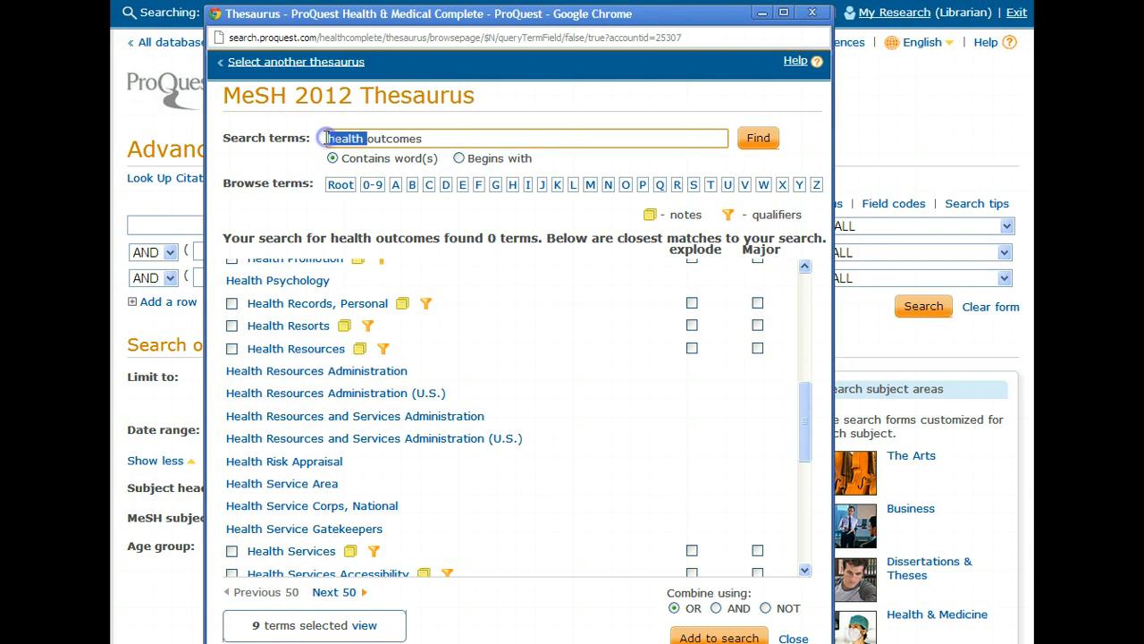
pyautogui.press('BackSpace')
pyautogui.click(762, 140)
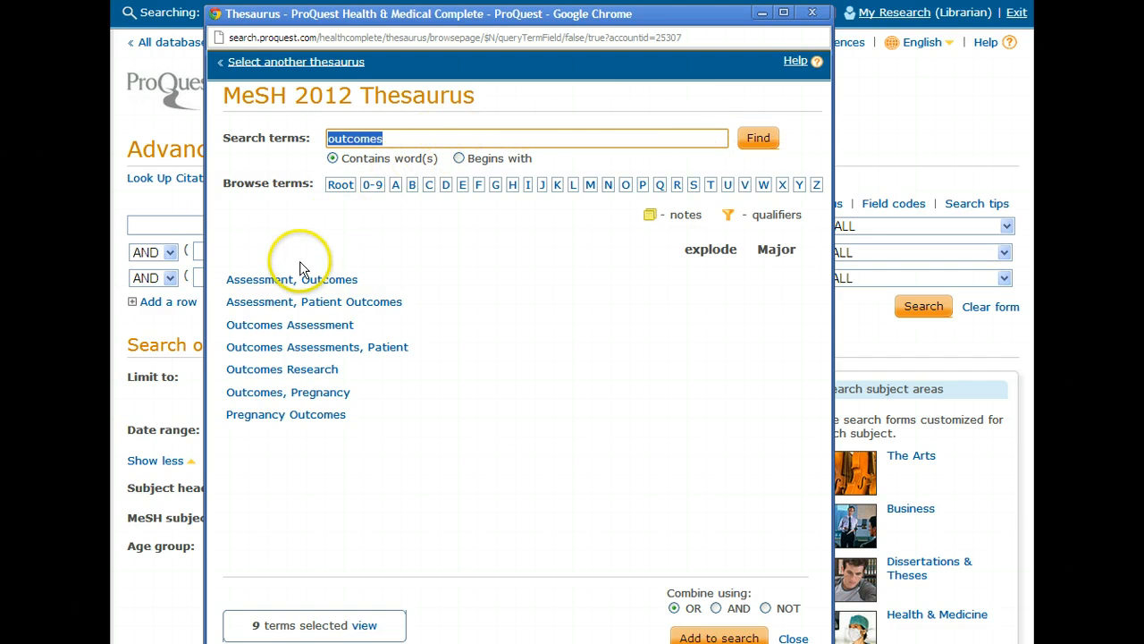
pyautogui.click(302, 281)
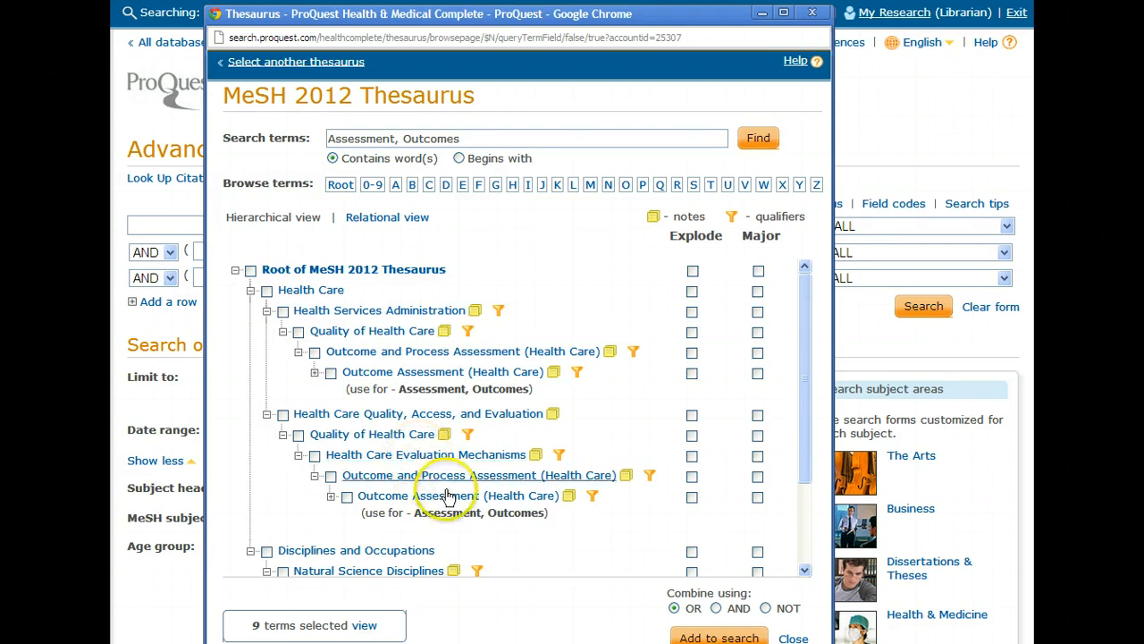
# Step: Read the notes for Outcome Assessment (Health Care) under Health Care Evaluation Mechanisms and select that term with explode
pyautogui.click(569, 495)
pyautogui.scroll(-3, 572, 500)
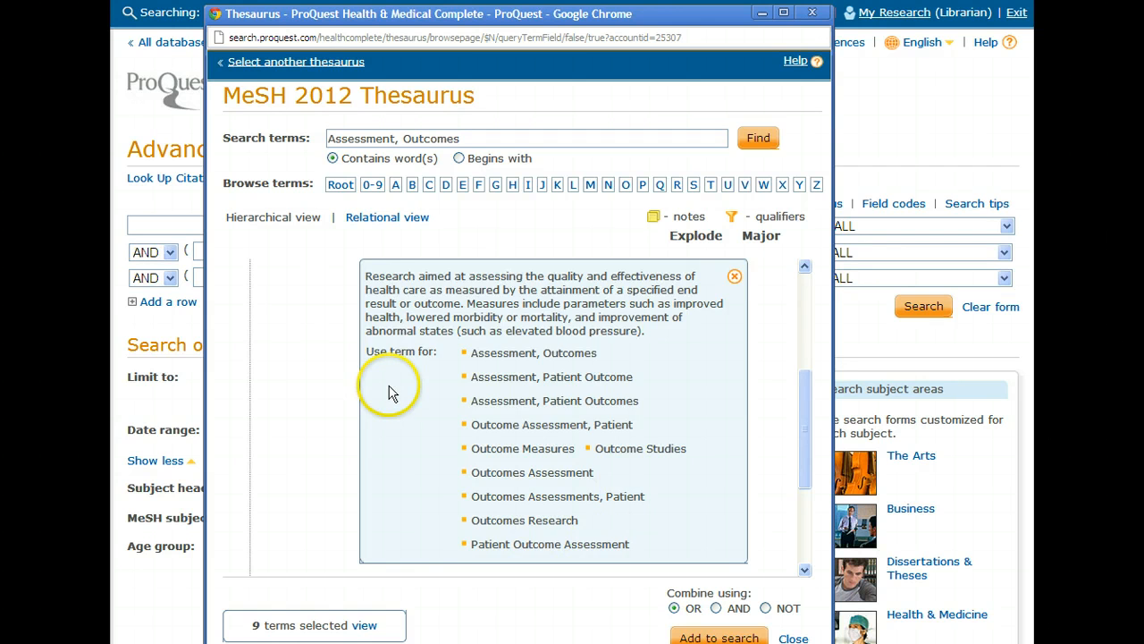
pyautogui.scroll(2, 389, 394)
pyautogui.click(347, 412)
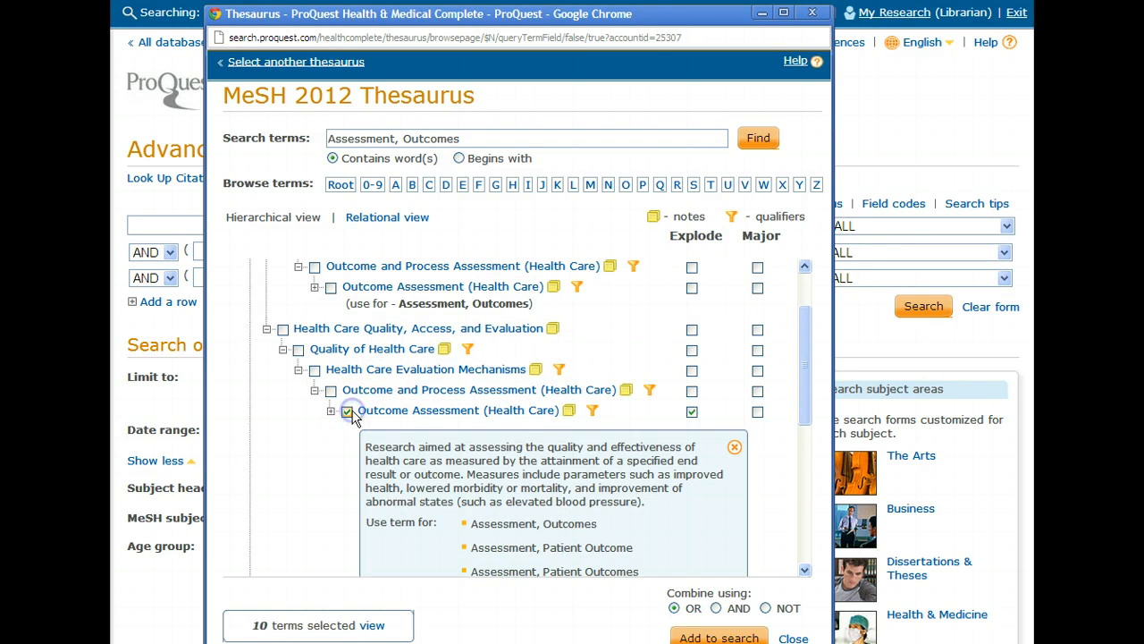